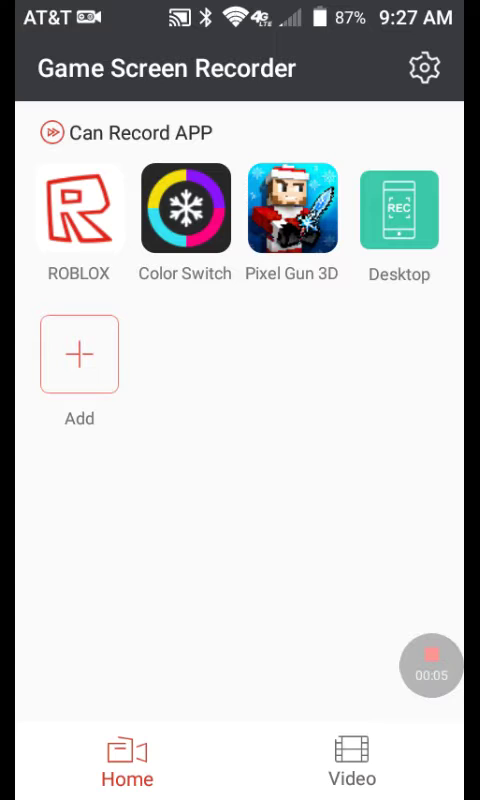
Check Game Screen Recorder's Video tab, which lists no recorded videos.
left_click(292, 215)
left_click(292, 218)
left_click(292, 218)
left_click(352, 762)
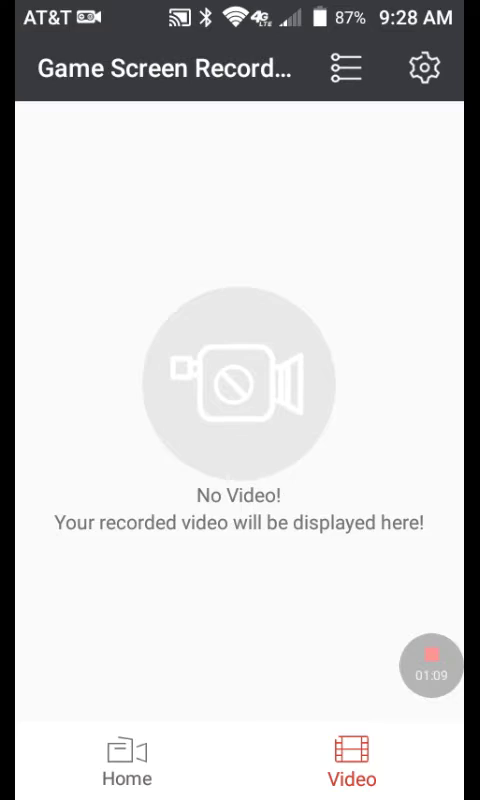
Leave the recorder for the phone home screen and swipe to the next page.
left_click(127, 762)
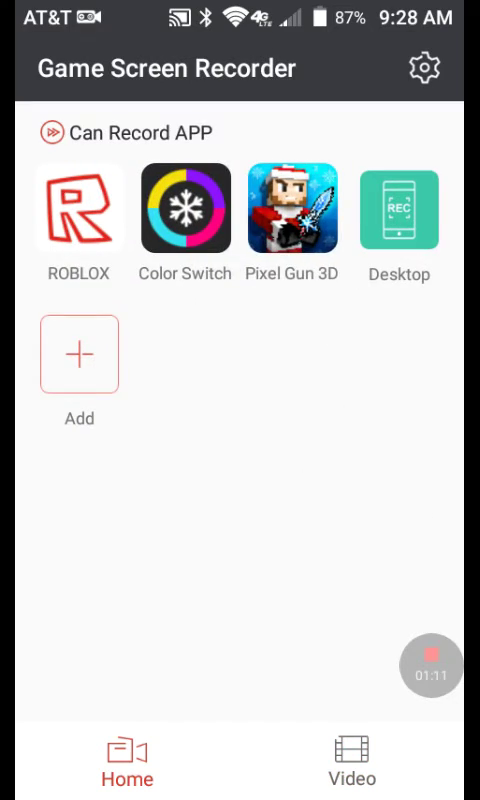
key("Home")
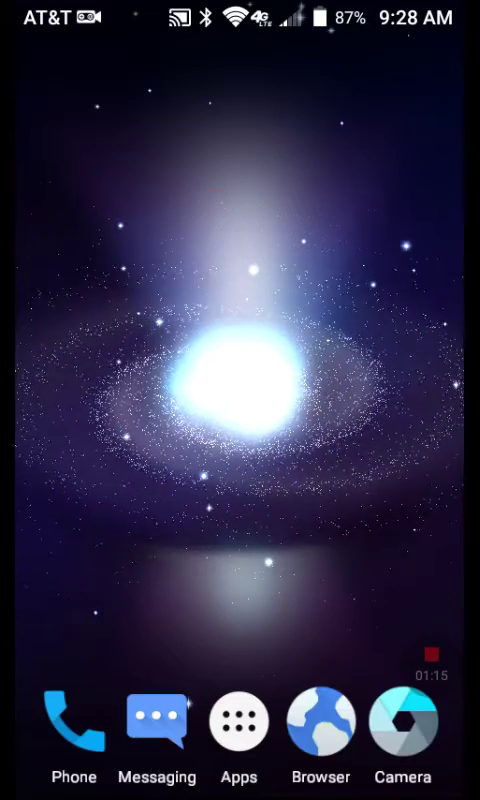
left_click_drag(240, 400, 160, 400)
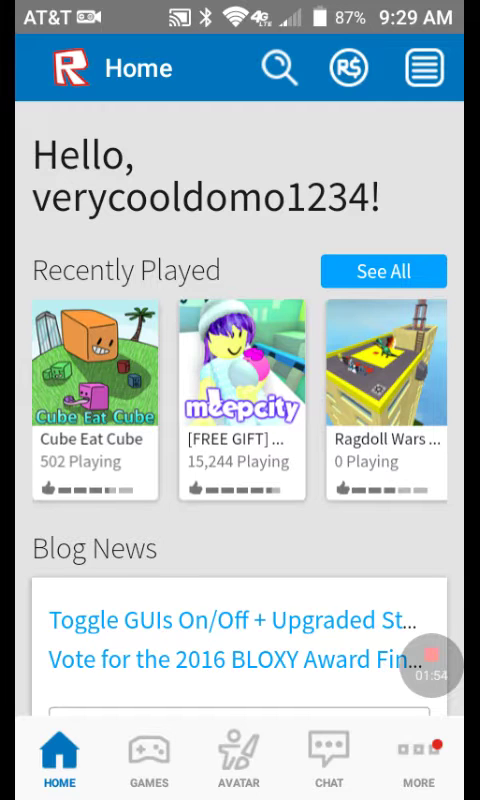
scroll(240, 400, "down", 3)
scroll(240, 400, "down", 3)
scroll(240, 400, "down", 2)
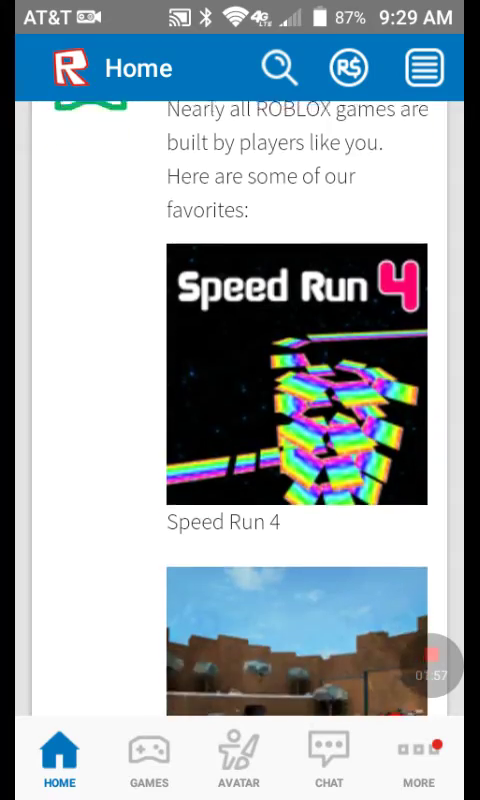
scroll(240, 400, "up", 10)
scroll(240, 400, "down", 3)
scroll(240, 400, "down", 2)
scroll(240, 400, "down", 3)
scroll(240, 400, "down", 5)
scroll(240, 400, "down", 2)
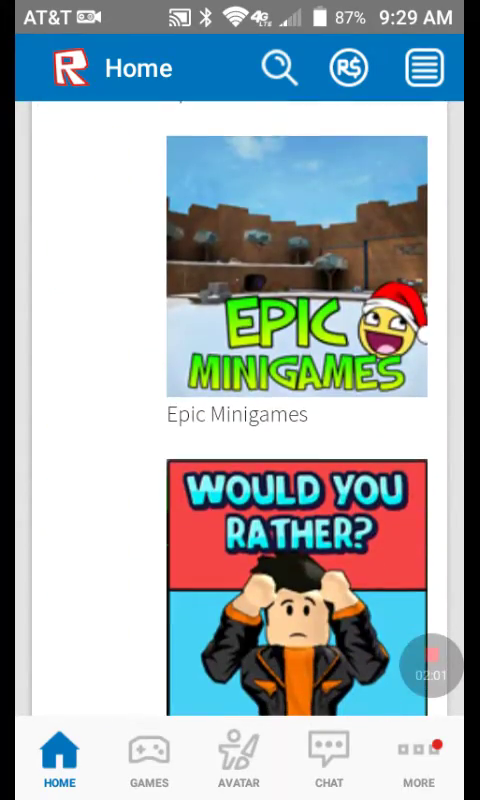
scroll(240, 400, "up", 2)
scroll(240, 400, "up", 5)
scroll(240, 400, "up", 4)
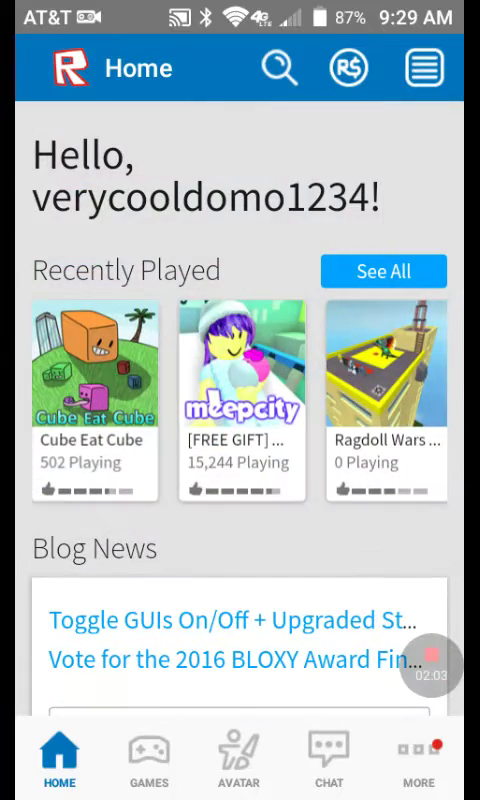
scroll(240, 400, "down", 1)
scroll(240, 400, "up", 2)
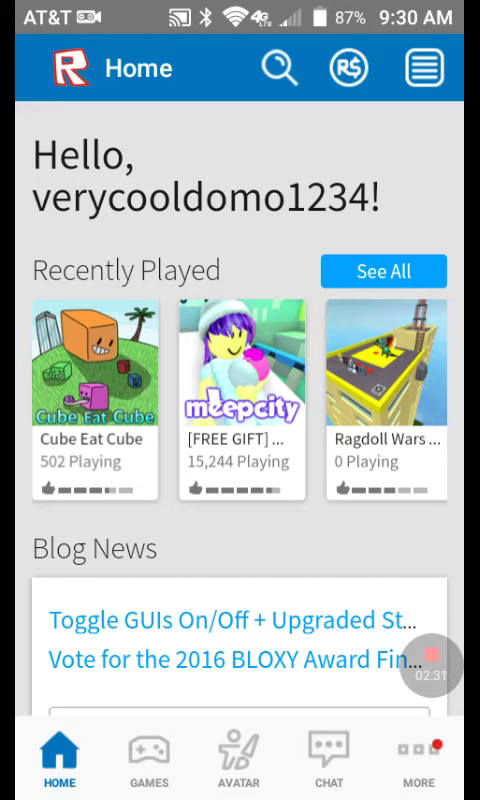
Open My Friends from the MORE menu and show the Following list.
left_click(419, 760)
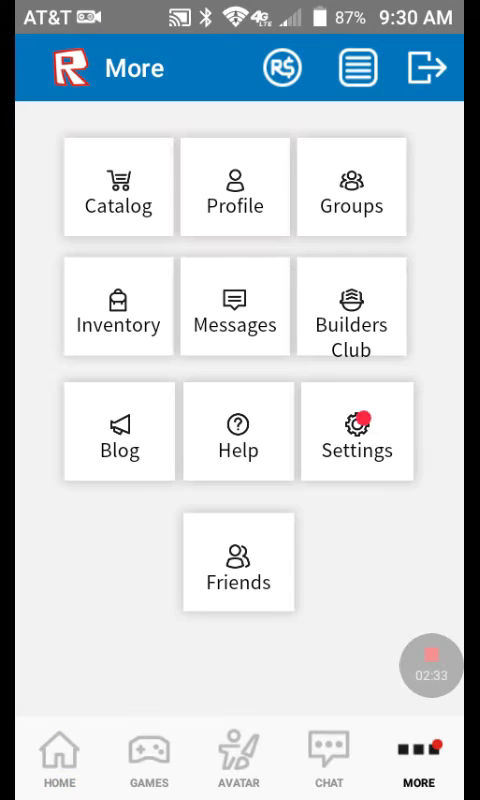
left_click(238, 562)
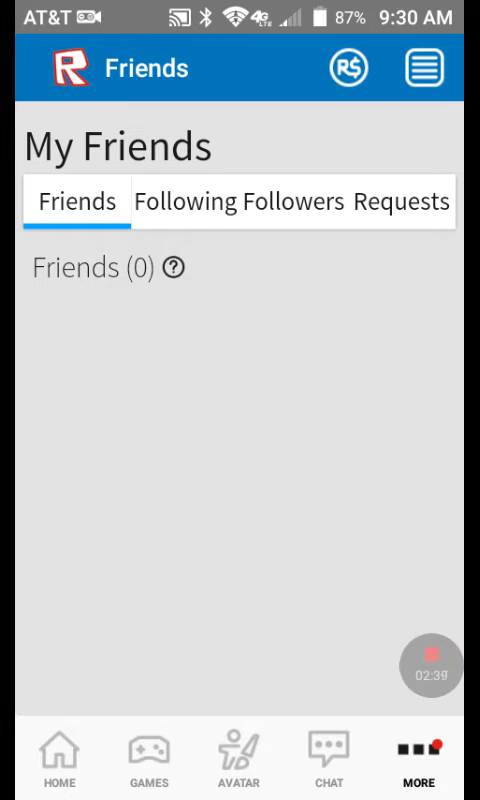
left_click(185, 201)
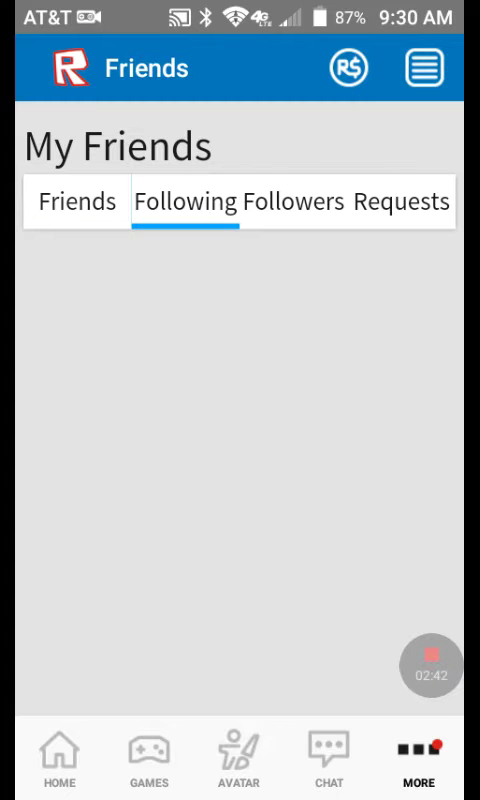
scroll(240, 450, "down", 10)
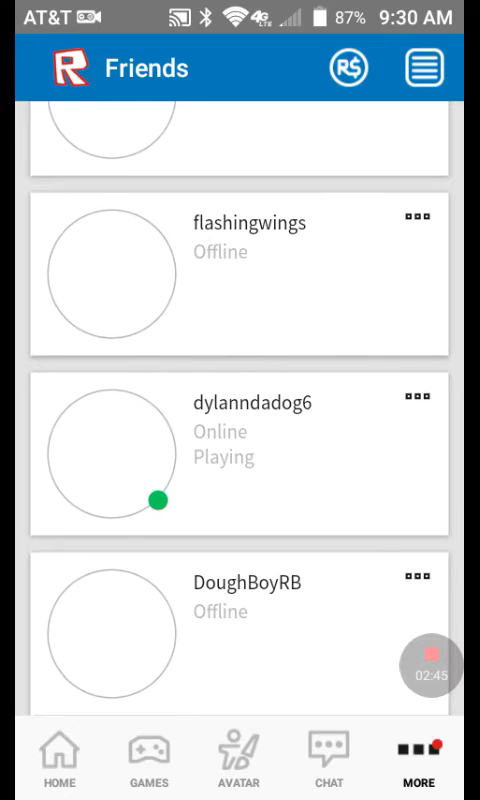
scroll(240, 450, "down", 2)
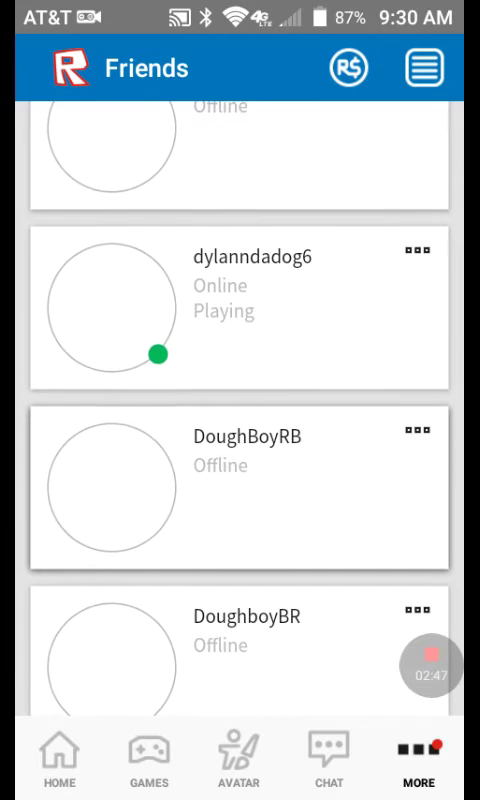
scroll(240, 400, "up", 2)
scroll(240, 400, "down", 10)
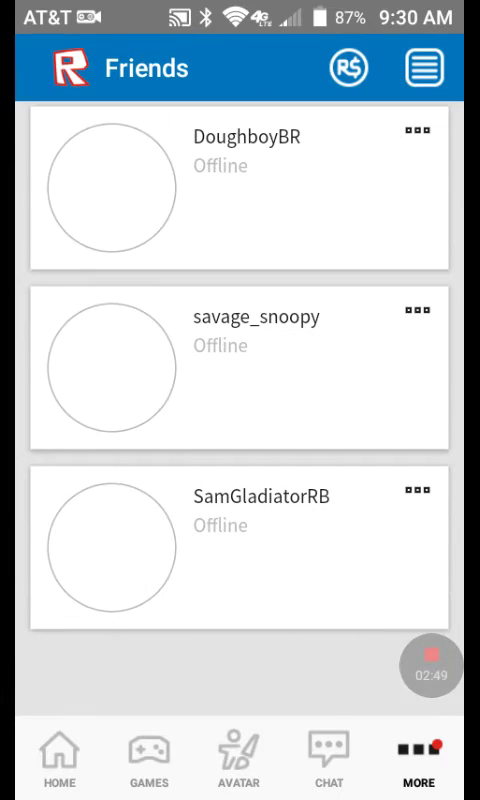
scroll(240, 400, "up", 1)
scroll(240, 400, "down", 1)
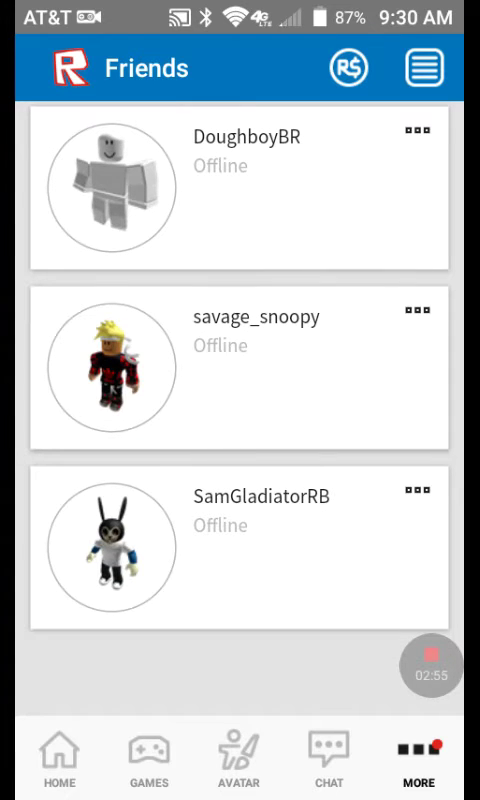
scroll(240, 400, "up", 2)
scroll(240, 400, "up", 2)
scroll(240, 400, "down", 2)
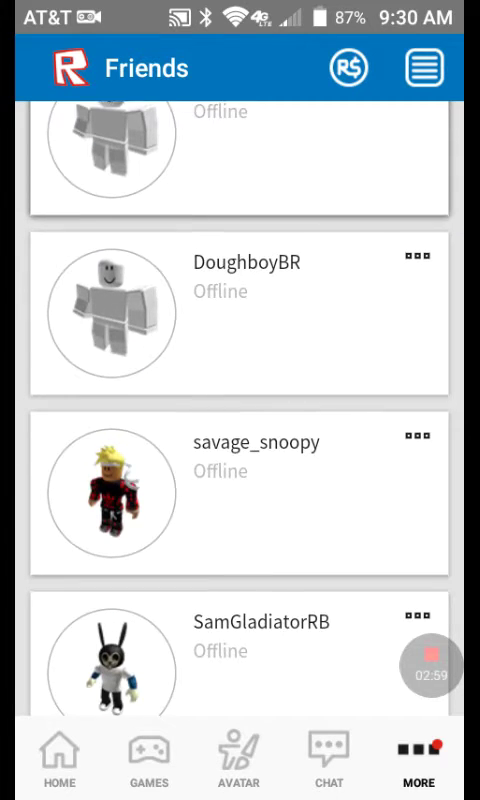
scroll(240, 400, "up", 1)
scroll(240, 400, "down", 3)
scroll(240, 400, "up", 2)
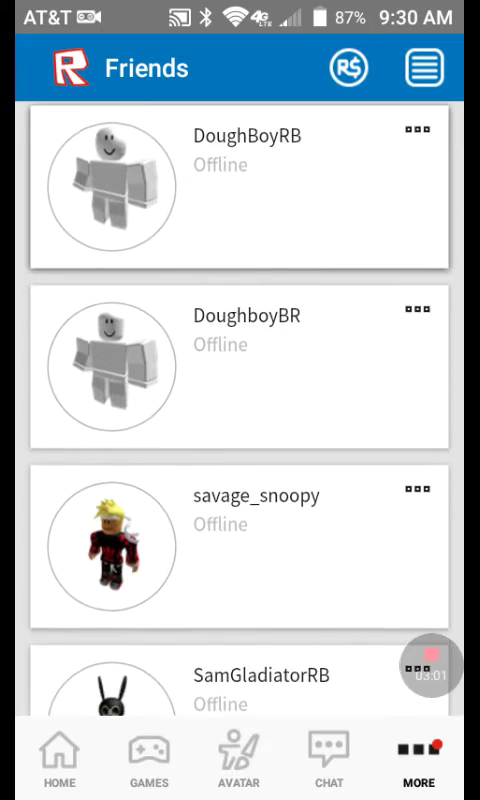
scroll(240, 400, "down", 2)
scroll(240, 400, "up", 3)
scroll(240, 400, "up", 2)
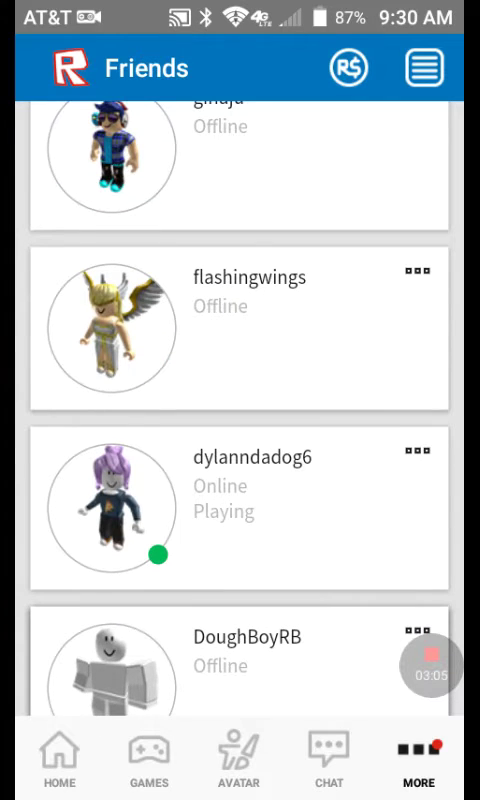
Open the online followed player's profile and scroll through it.
left_click(111, 508)
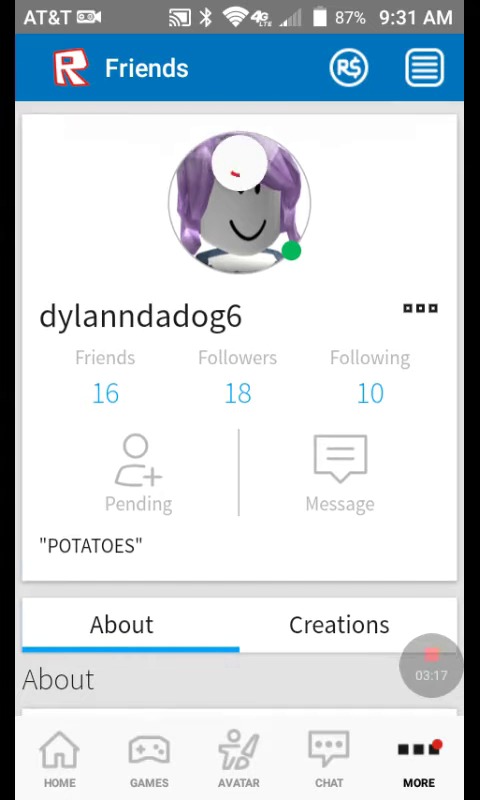
scroll(240, 400, "down", 1)
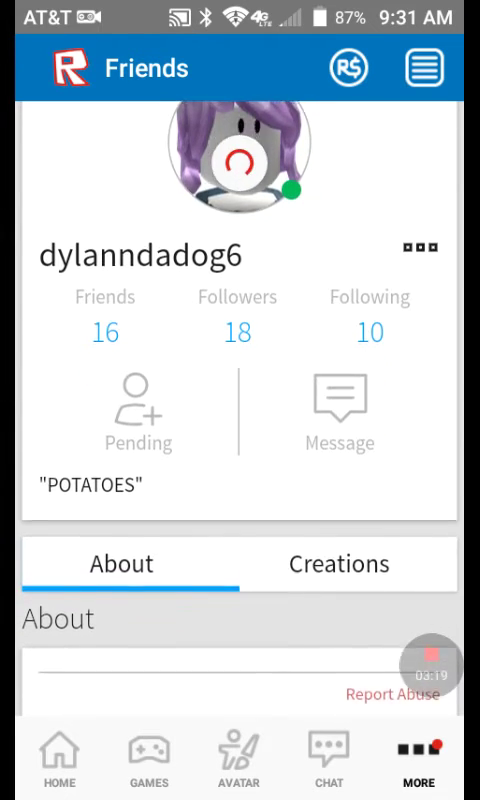
left_click_drag(238, 680, 238, 165)
scroll(239, 400, "up", 6)
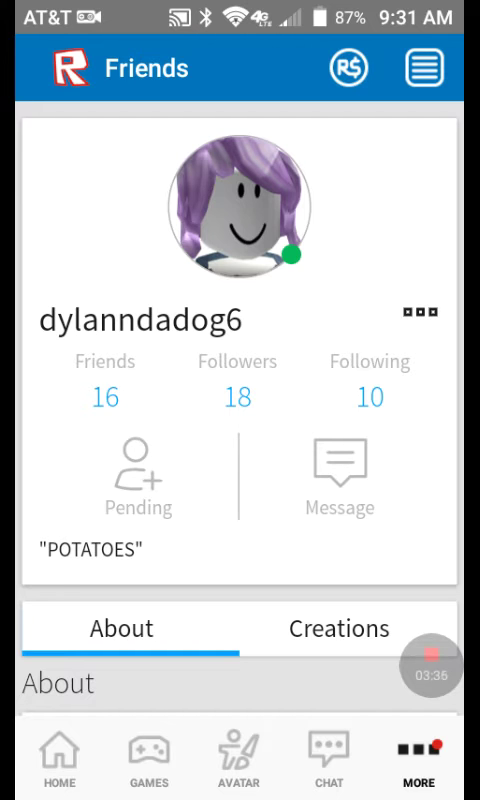
Browse the Popular games carousel and open Escape Herobrine Obby!
left_click(419, 760)
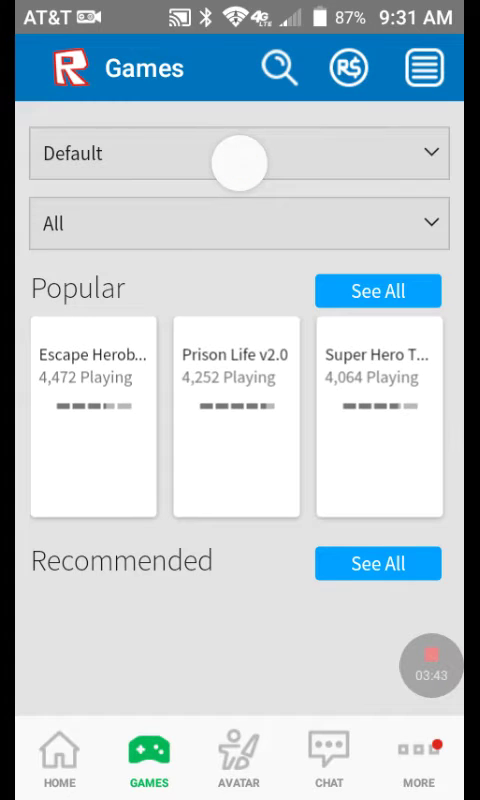
mouse_move(380, 420)
left_mouse_down()
mouse_move(175, 420)
mouse_move(330, 420)
mouse_move(293, 420)
left_mouse_up()
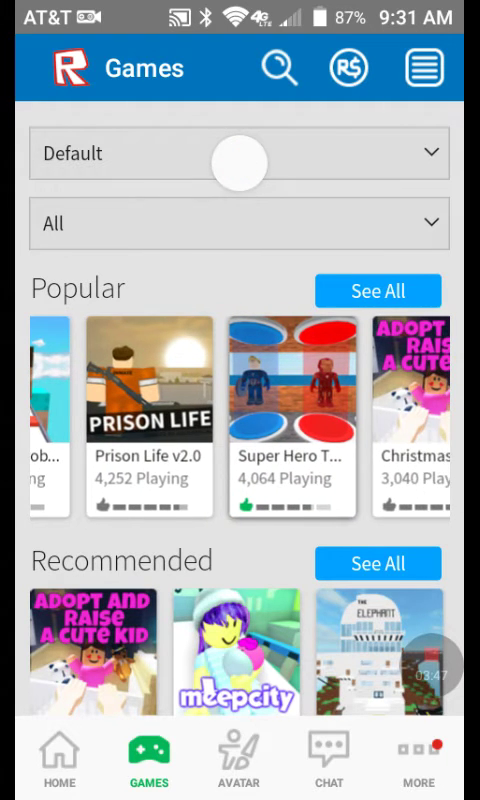
left_click_drag(200, 420, 343, 420)
left_click_drag(380, 420, 287, 420)
left_click_drag(150, 420, 385, 420)
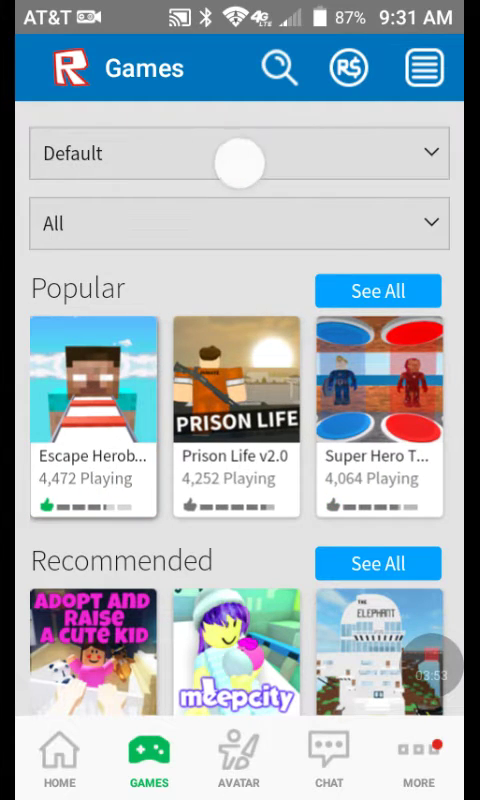
left_click(93, 400)
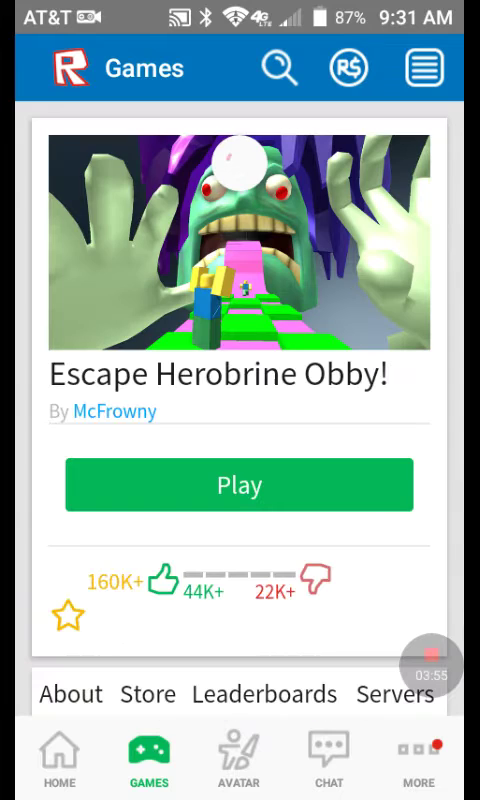
Join Escape Herobrine Obby, close chat, and walk onto the Chainsaw pad.
left_click(240, 158)
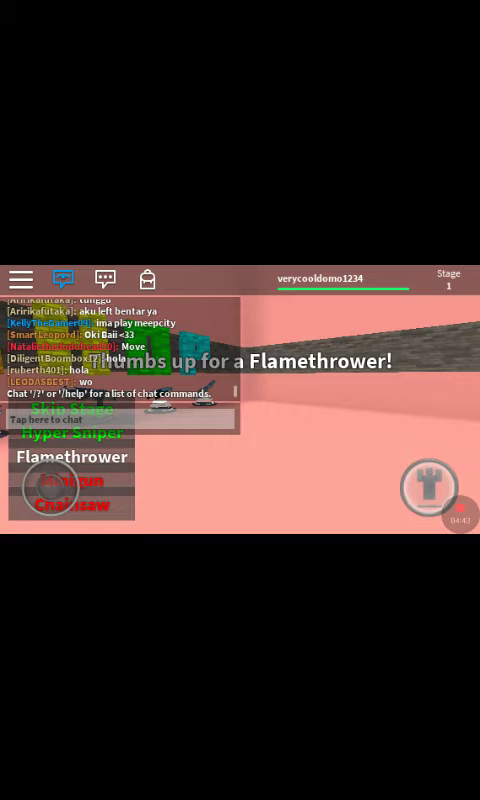
left_click(63, 279)
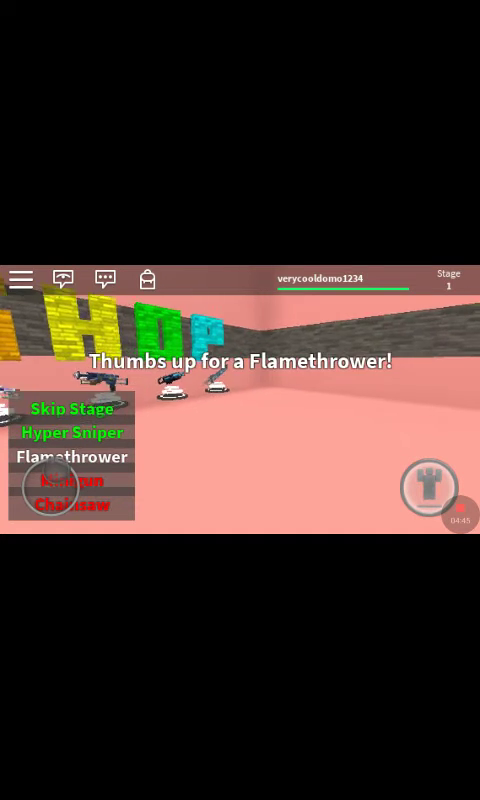
mouse_move(50, 485)
left_mouse_down()
mouse_move(50, 460)
mouse_move(51, 490)
left_mouse_up()
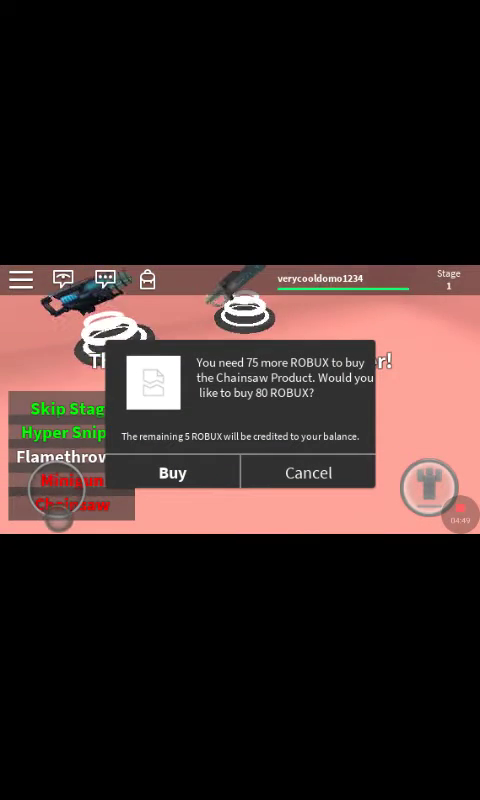
Decline the Chainsaw Robux purchase and glance at the inventory.
left_click(308, 472)
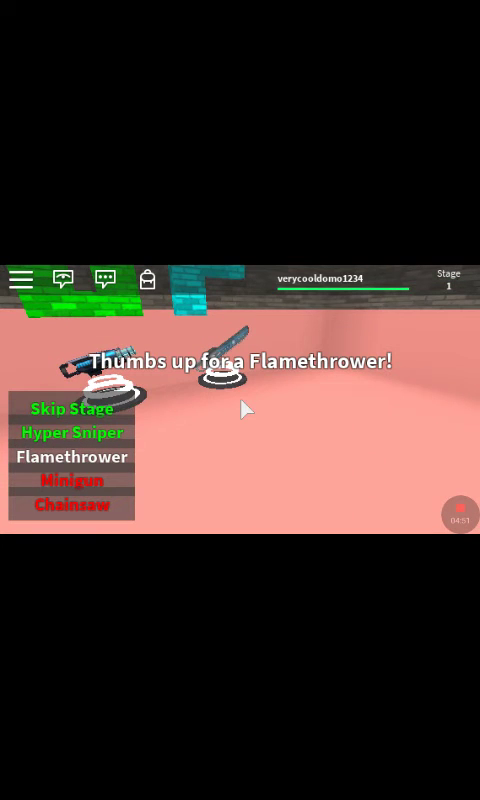
mouse_move(50, 485)
left_mouse_down()
mouse_move(52, 498)
mouse_move(50, 487)
left_mouse_up()
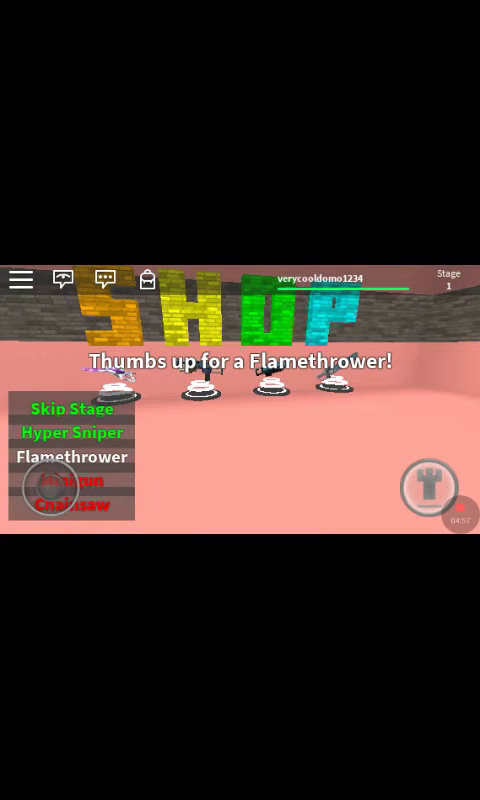
left_click(147, 280)
Send 'hi' in the in-game chat and look around the room.
left_click(63, 280)
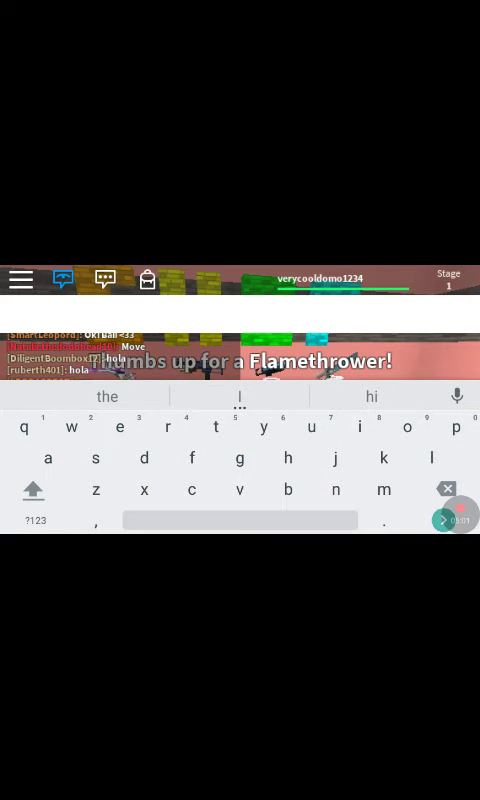
type("hi")
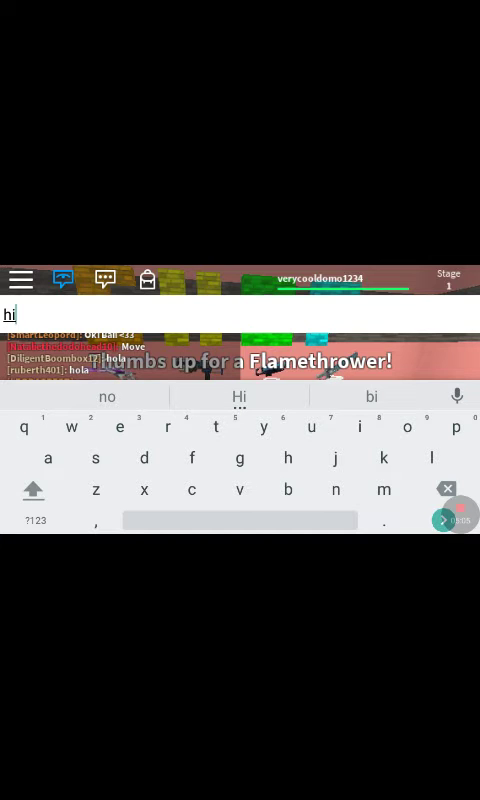
key("Return")
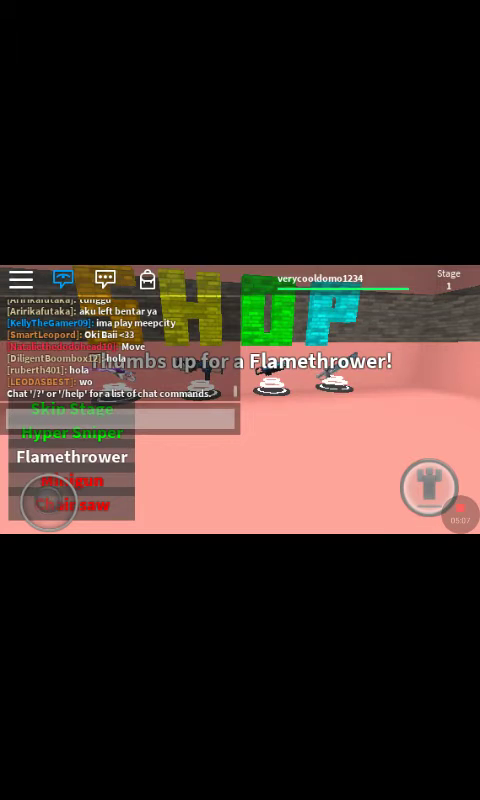
left_click_drag(300, 450, 420, 450)
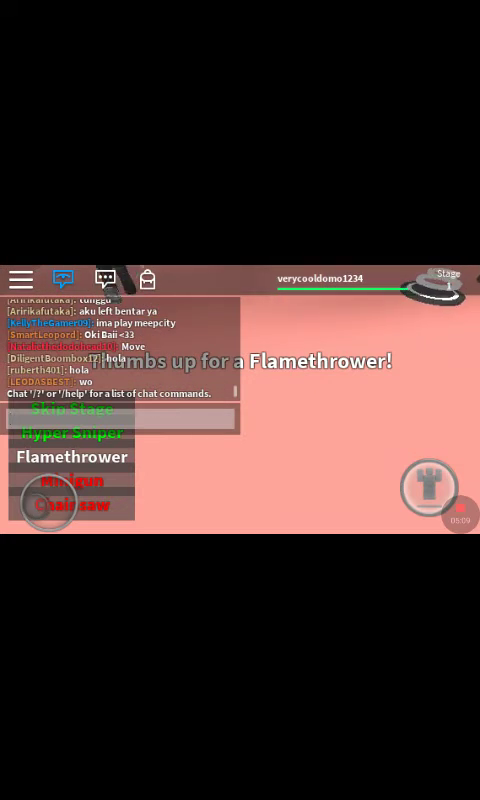
Close chat and decline the Skip Stage Robux purchase.
left_click_drag(300, 450, 400, 450)
left_click_drag(300, 450, 380, 450)
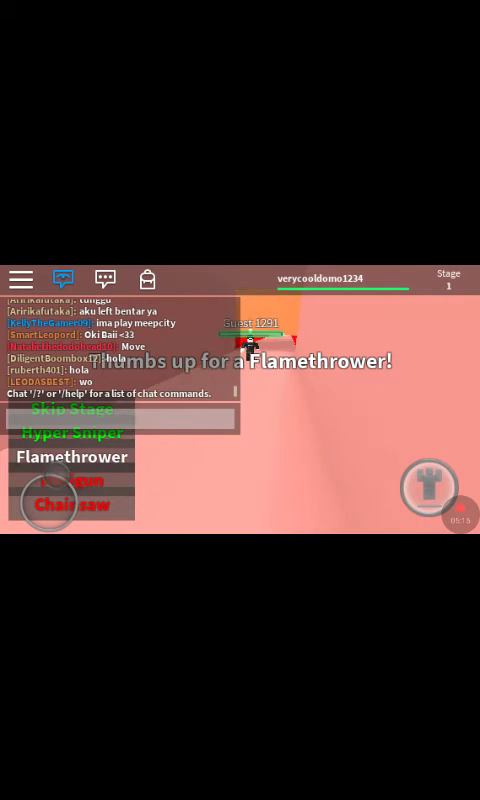
left_click(63, 279)
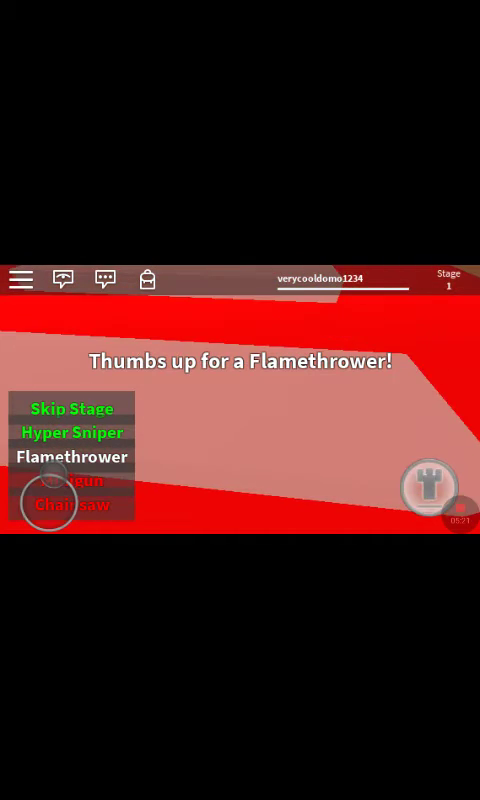
left_click(72, 408)
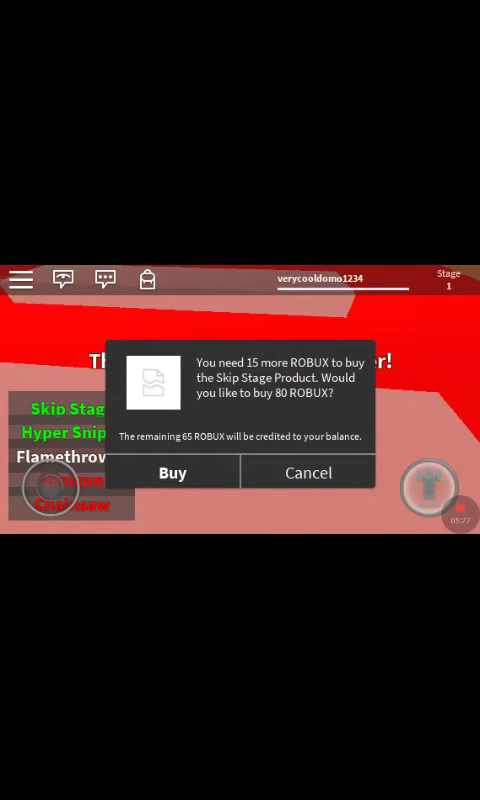
left_click(308, 472)
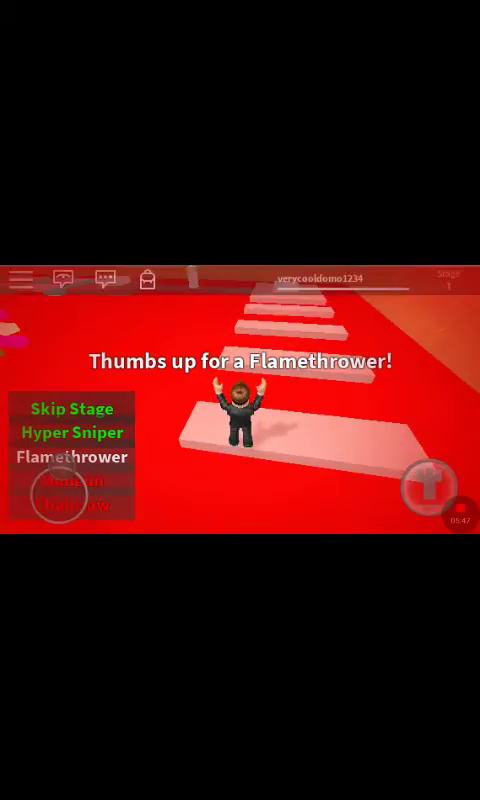
Decline the repeat Robux offer and leave Escape Herobrine Obby.
left_click(308, 472)
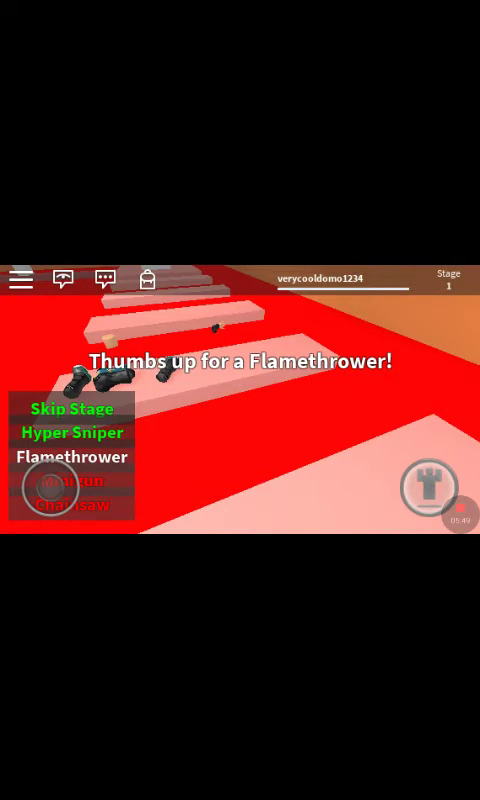
left_click(21, 279)
left_click(341, 367)
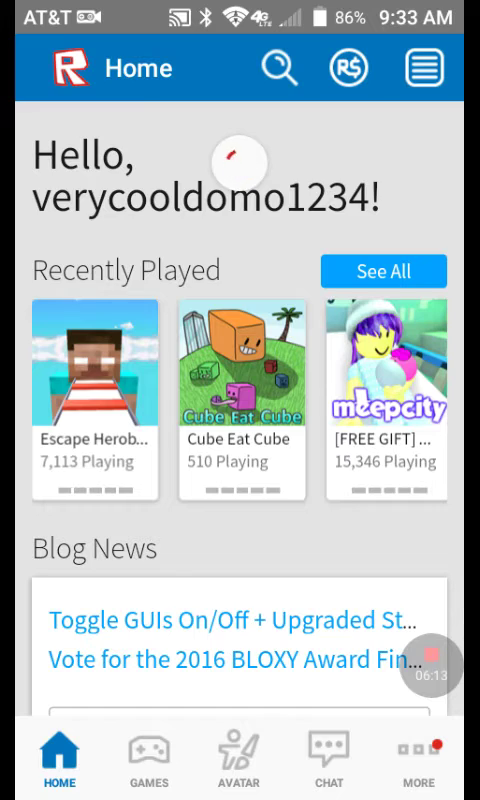
scroll(240, 400, "down", 5)
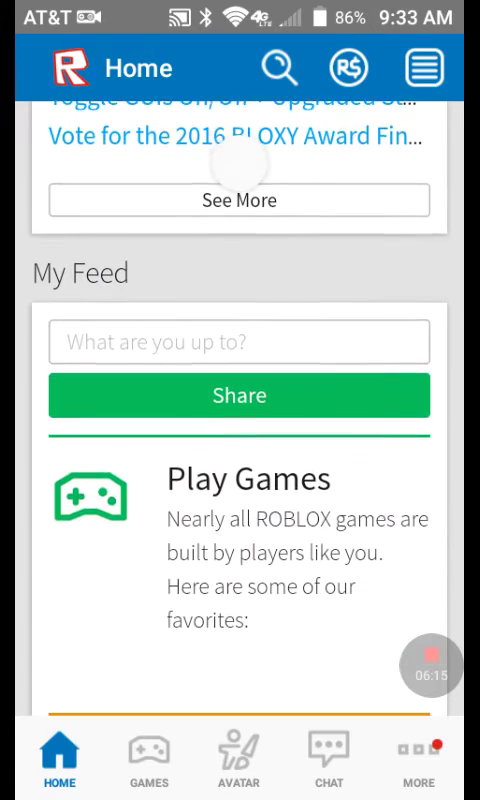
scroll(240, 400, "down", 5)
scroll(240, 400, "down", 5)
scroll(240, 400, "down", 2)
scroll(240, 400, "down", 2)
scroll(240, 400, "down", 3)
scroll(240, 400, "down", 5)
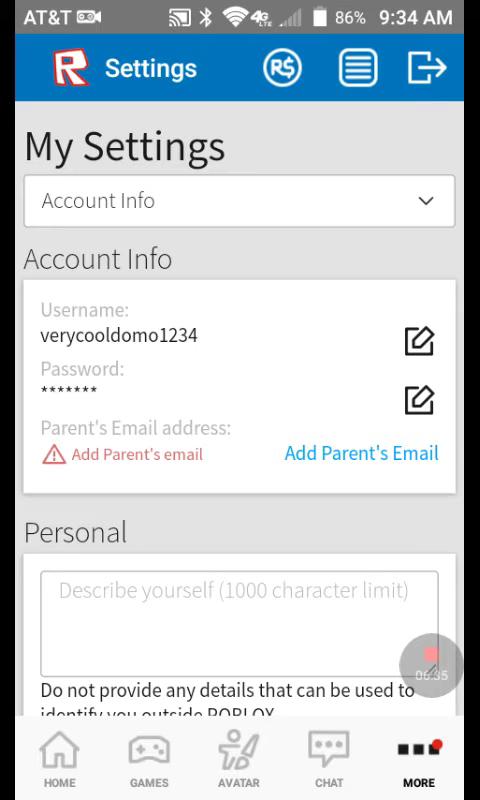
scroll(240, 450, "down", 1)
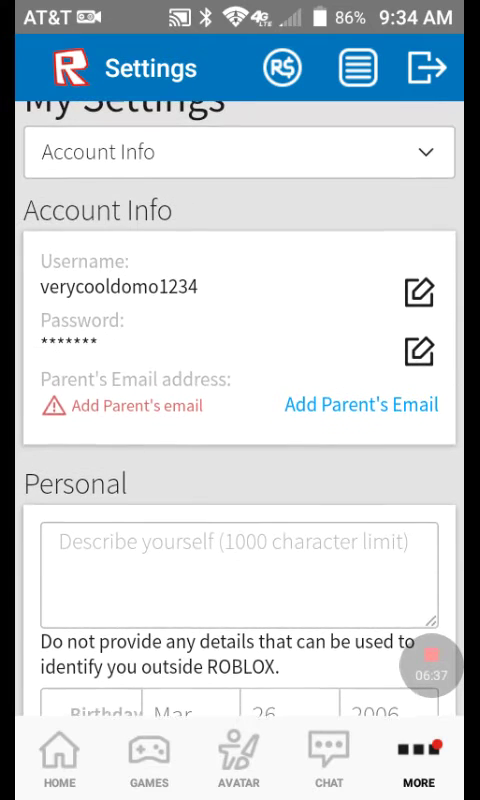
scroll(240, 450, "up", 1)
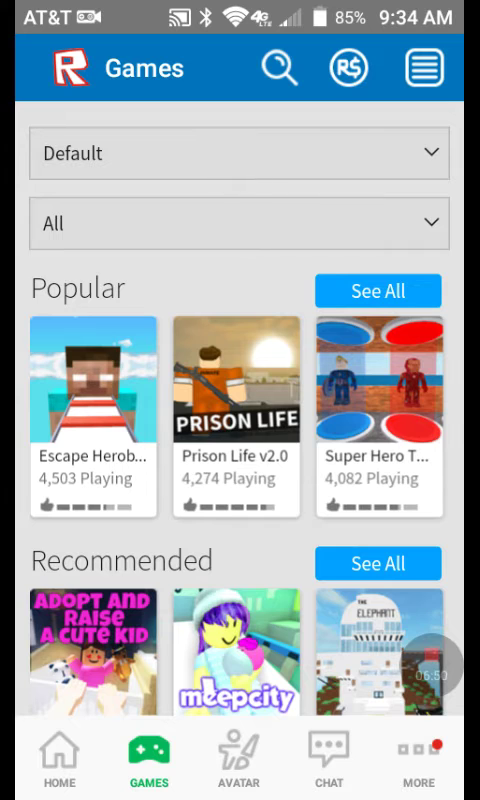
scroll(236, 418, "right", 3)
scroll(236, 418, "left", 3)
Refresh the Games list and open Super Hero Tycoon's details page.
left_click_drag(239, 161, 239, 330)
left_click(372, 400)
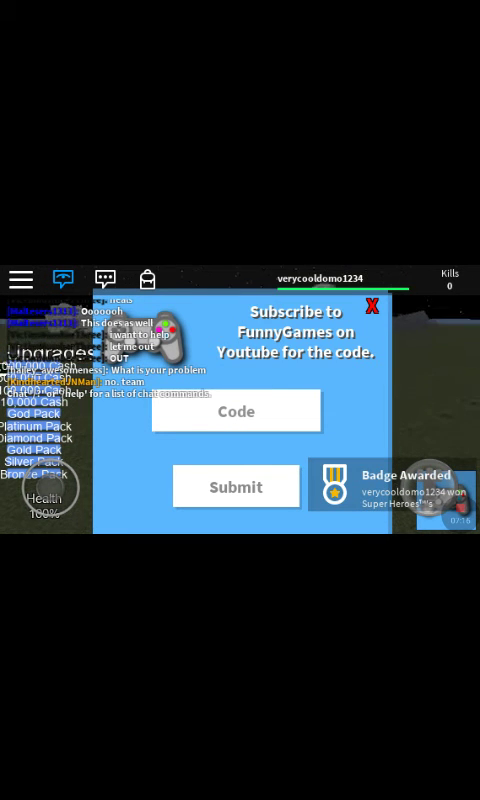
Dismiss the Subscribe promo-code popup.
left_click(372, 306)
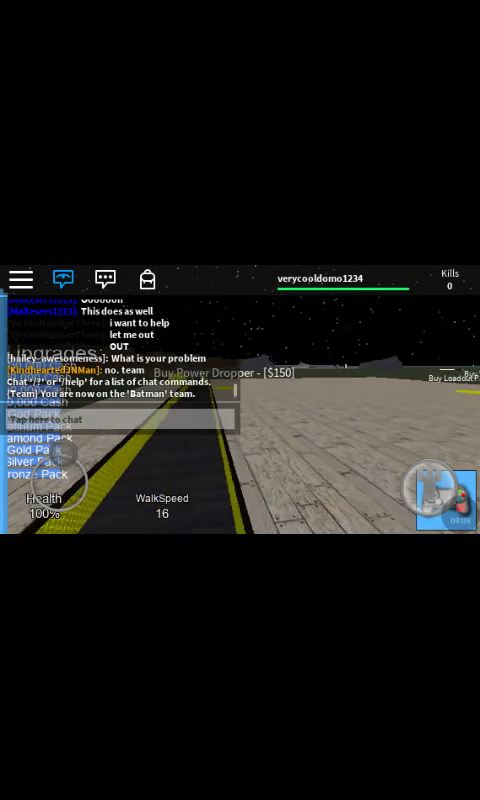
Type 'anyone want to team' in chat, fixing the misspelled 'whant'.
left_click(120, 419)
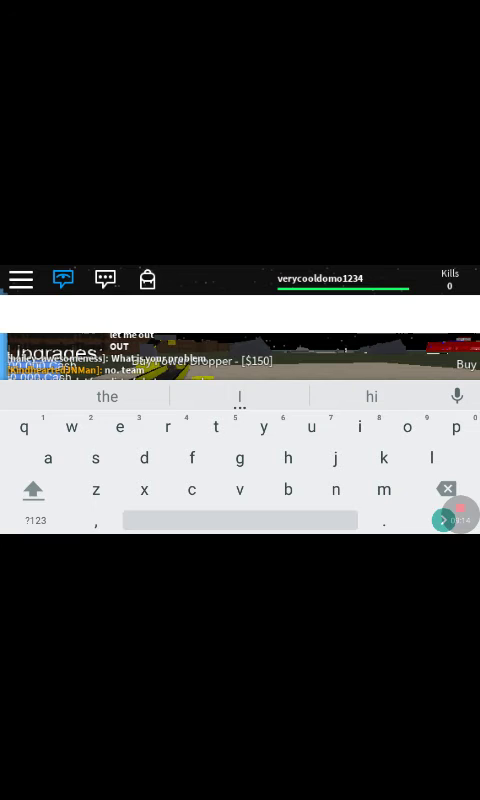
type("an")
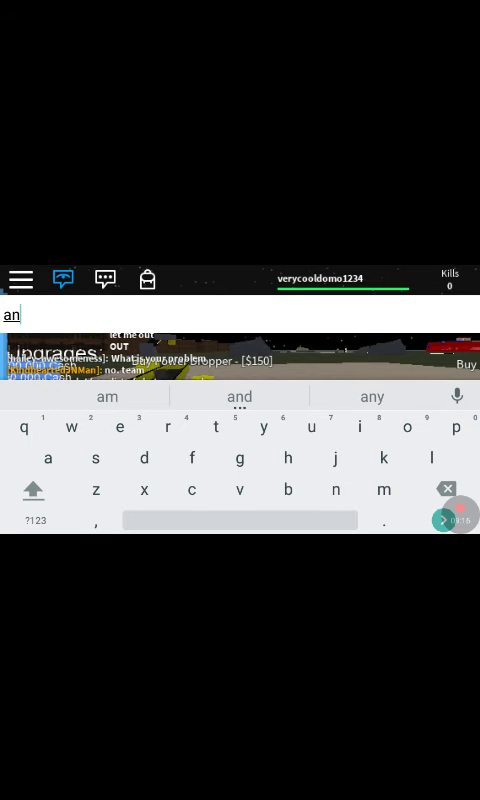
type("y")
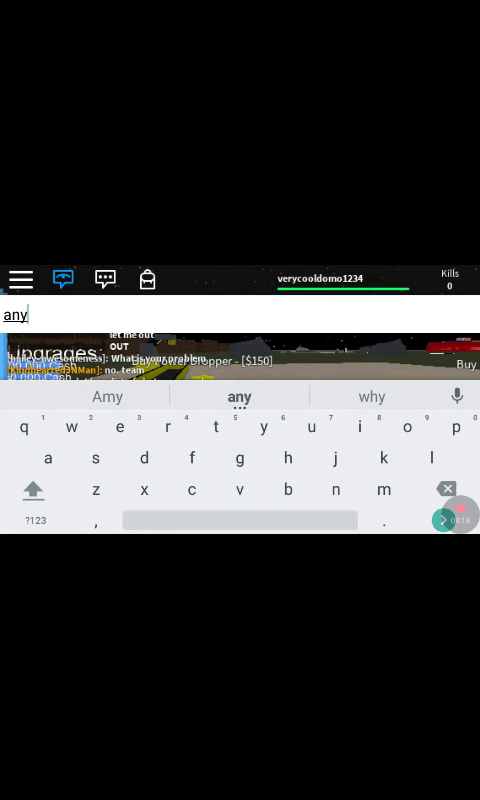
type("one ")
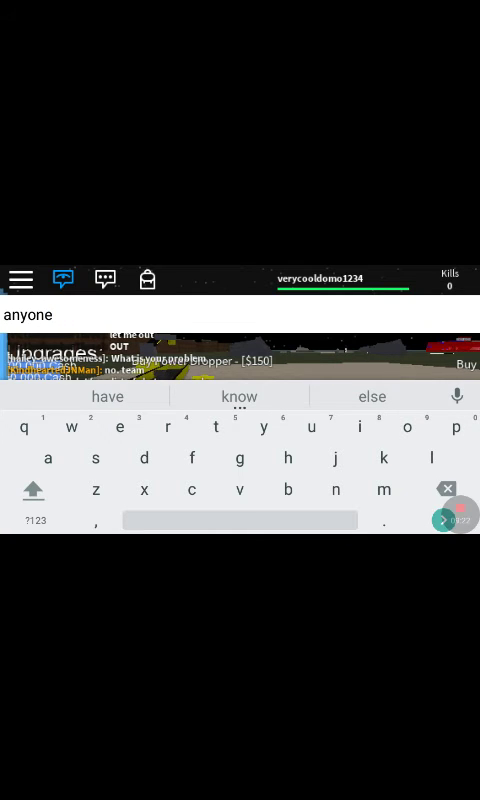
type("wha")
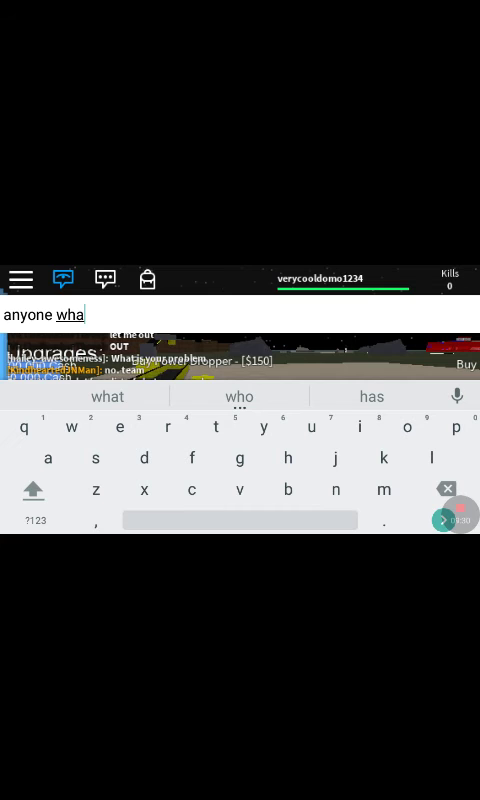
type("nt t")
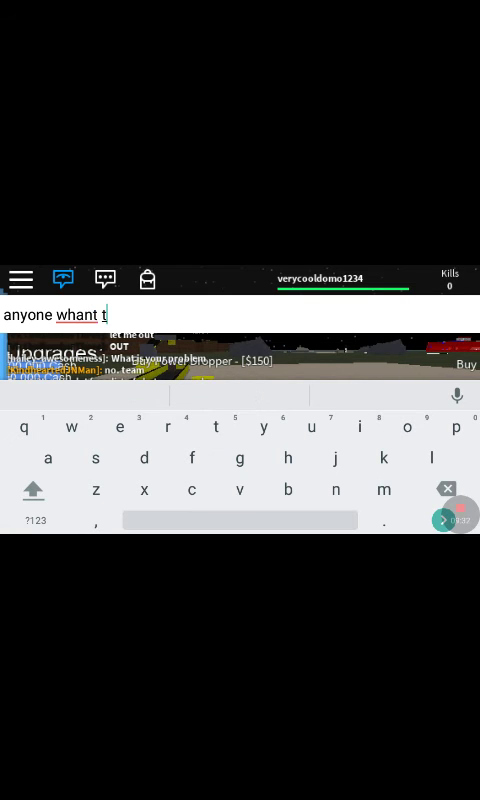
type("o t")
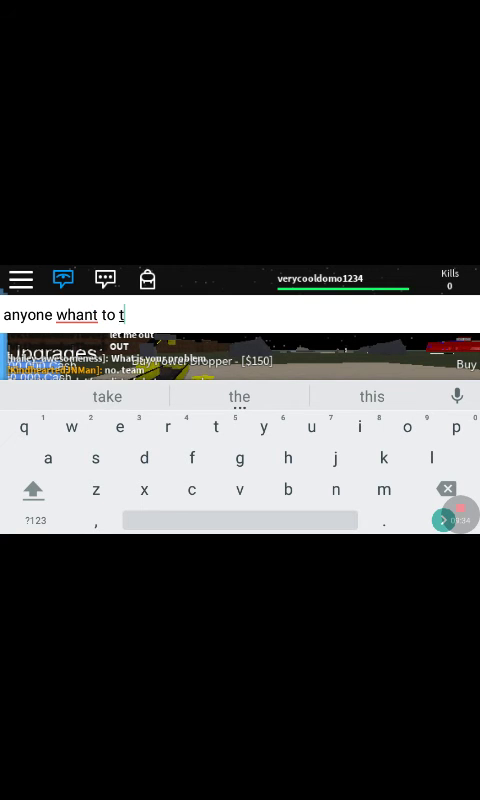
type("ean")
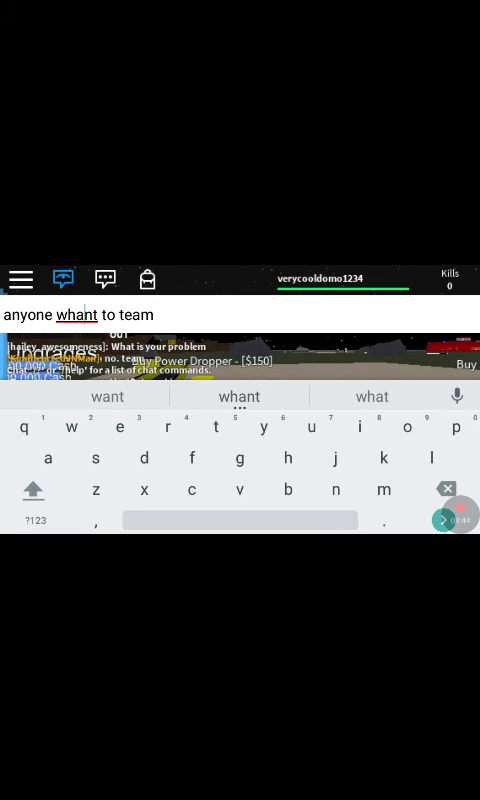
key("BackSpace")
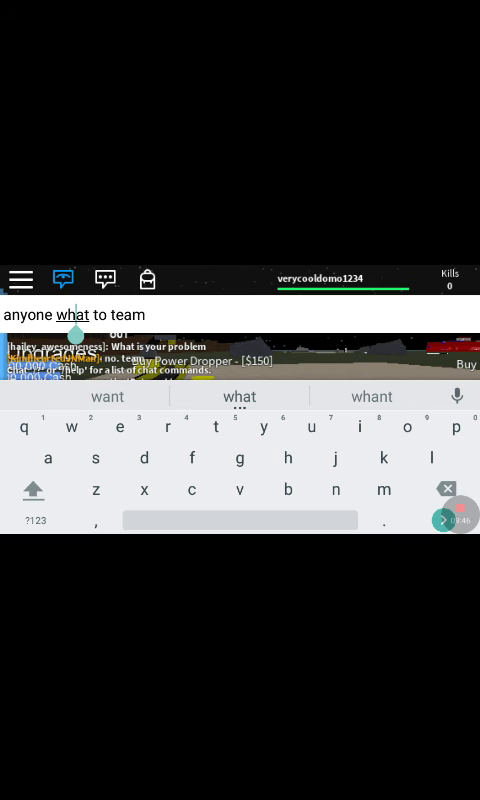
key("BackSpace")
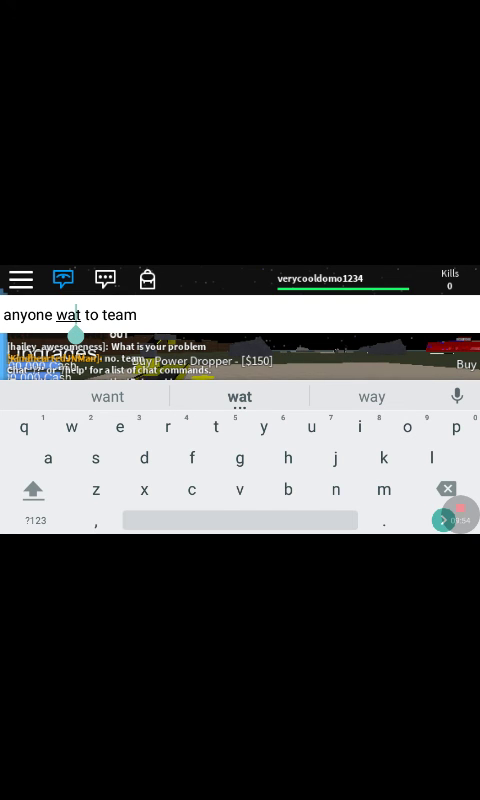
type("n")
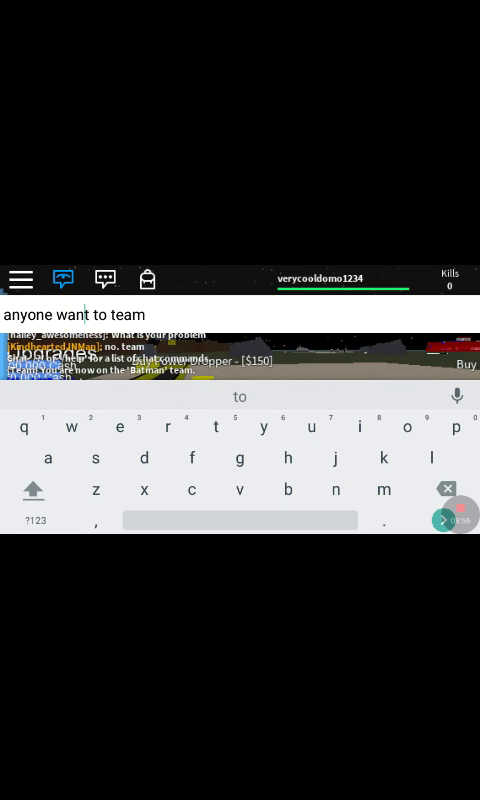